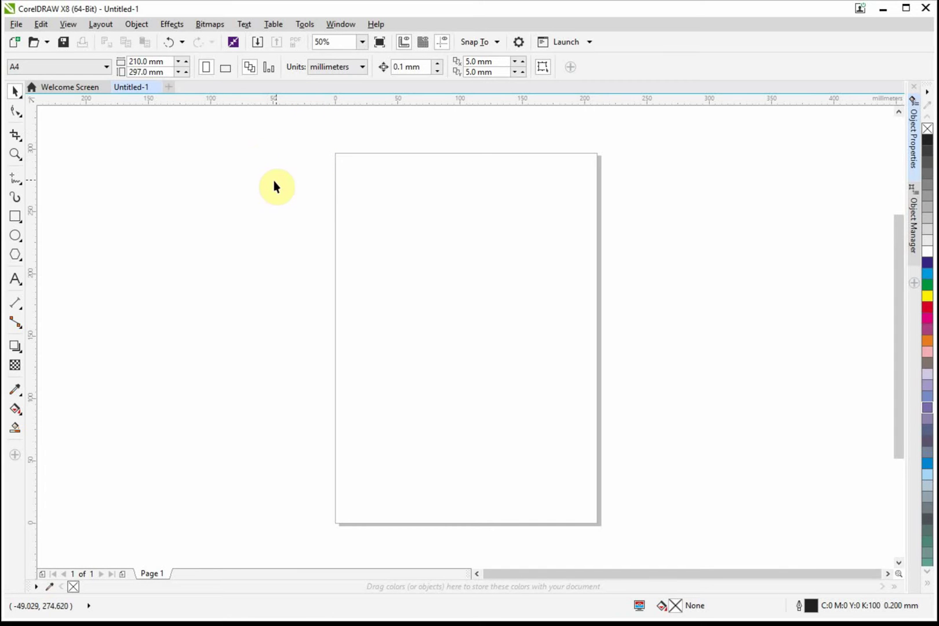
# - Look over the Commands page under Tools > Customization, then cancel without changes
pyautogui.click(304, 25)
pyautogui.click(332, 55)
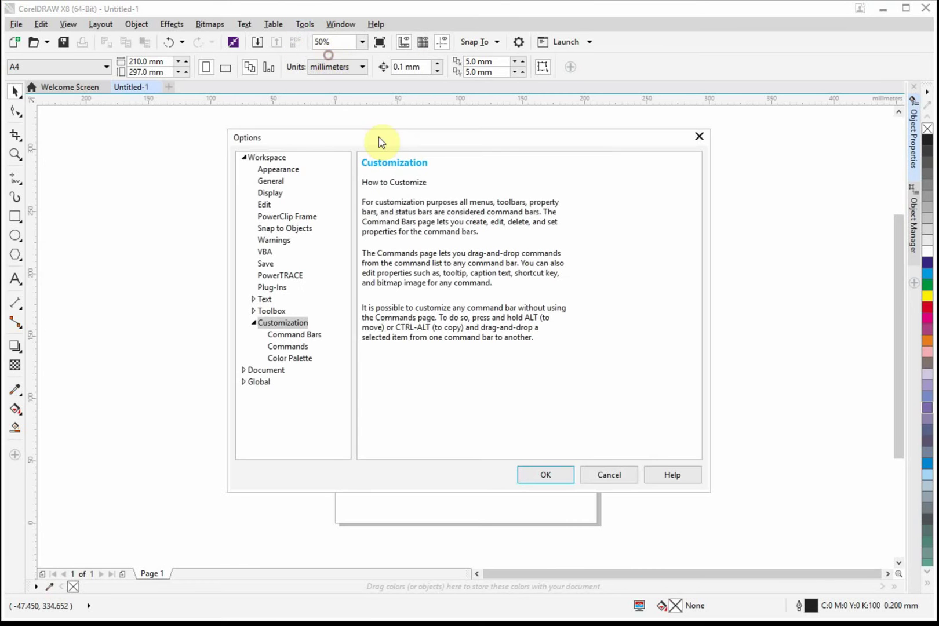
pyautogui.click(285, 345)
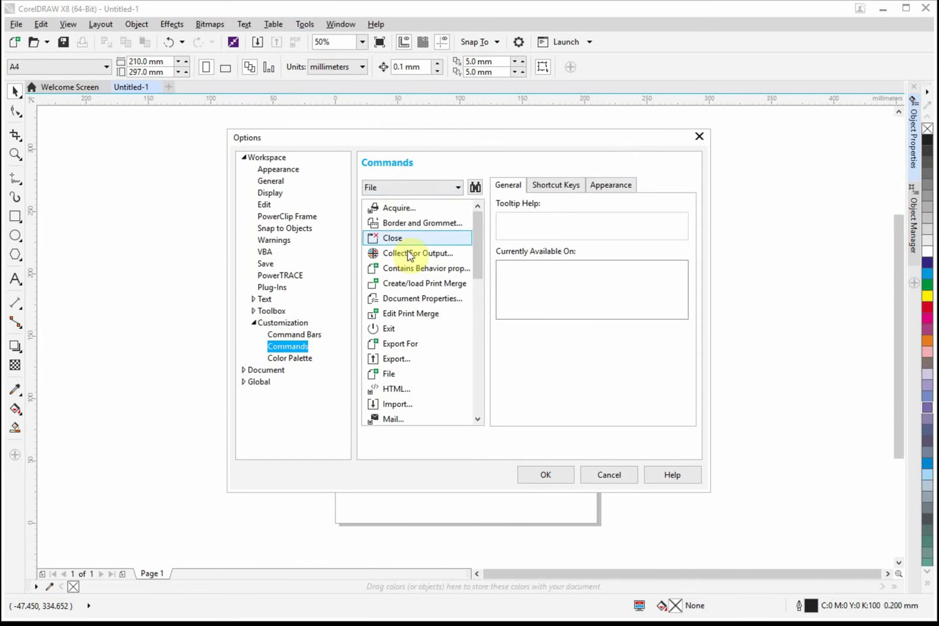
pyautogui.click(609, 475)
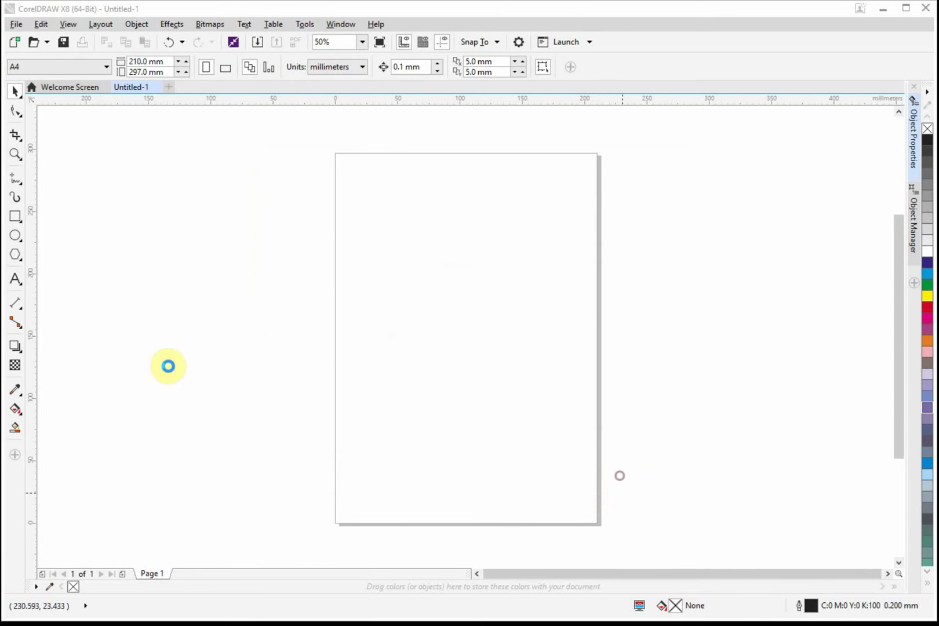
# - Bring up the Customize > Standard Toolbar options from the toolbar's context menu
pyautogui.rightClick(607, 46)
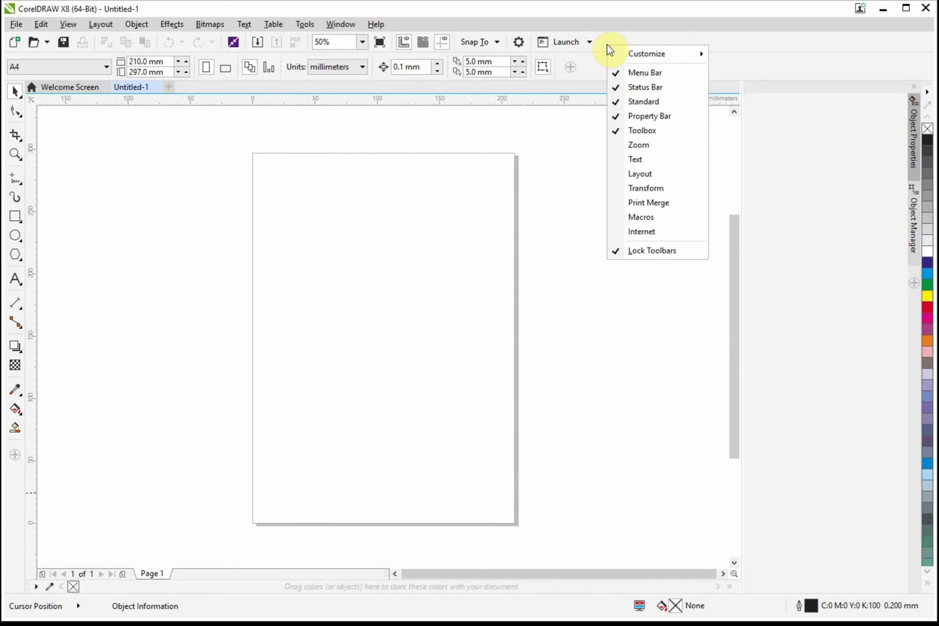
pyautogui.moveTo(644, 55)
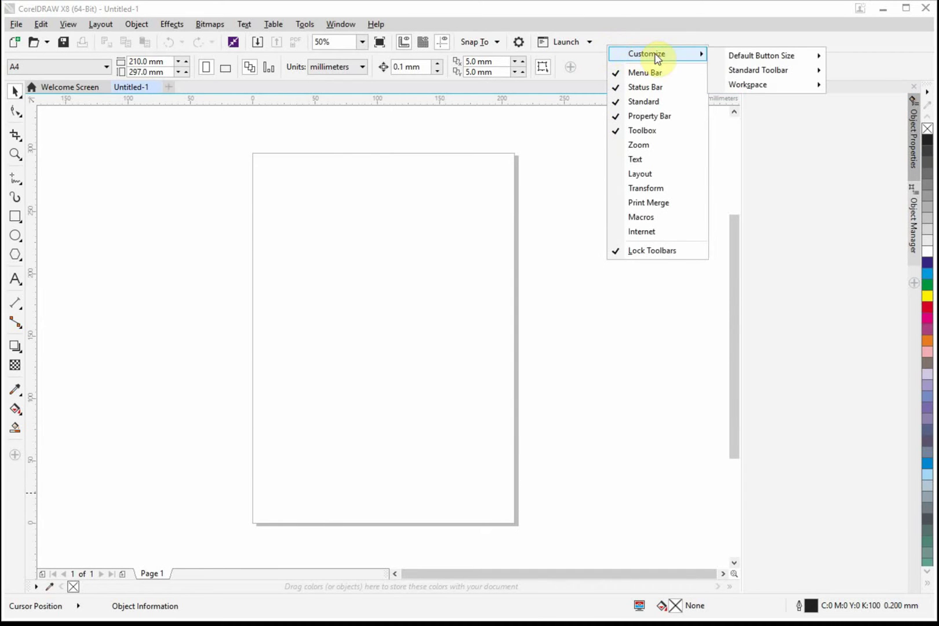
pyautogui.moveTo(738, 74)
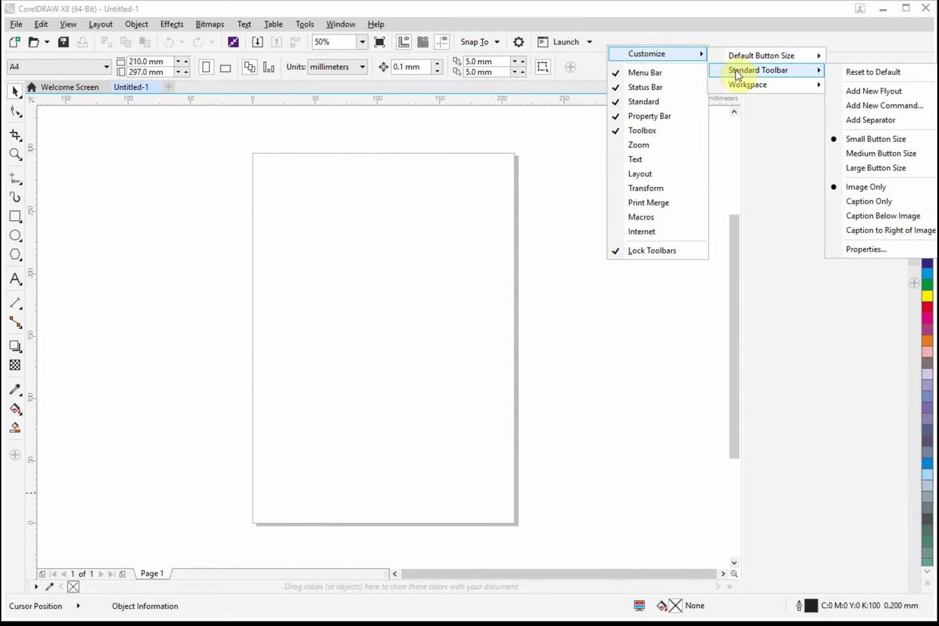
# - Start adding a new command and set the category list to All (Show All Items)
pyautogui.click(897, 106)
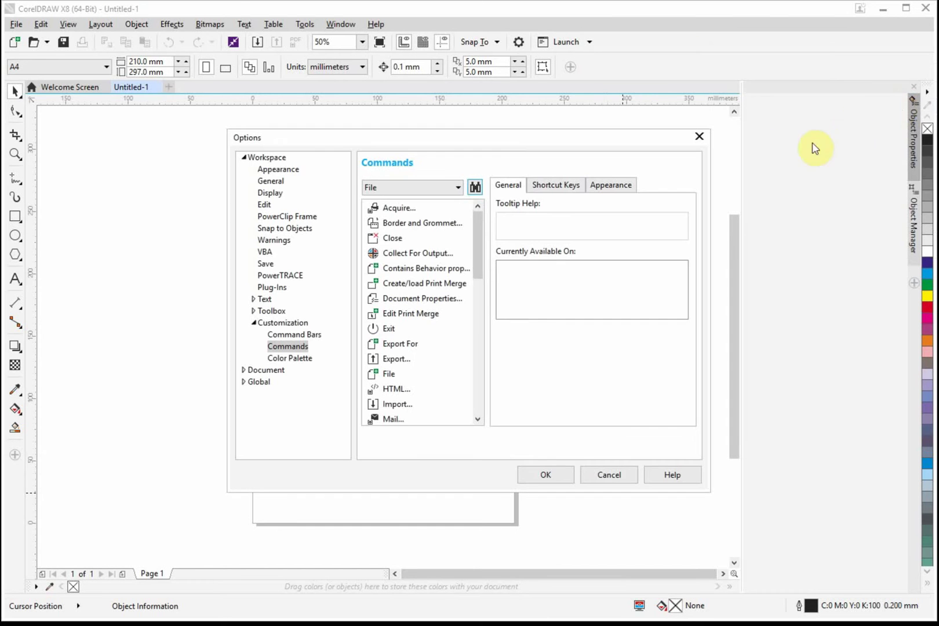
pyautogui.click(457, 188)
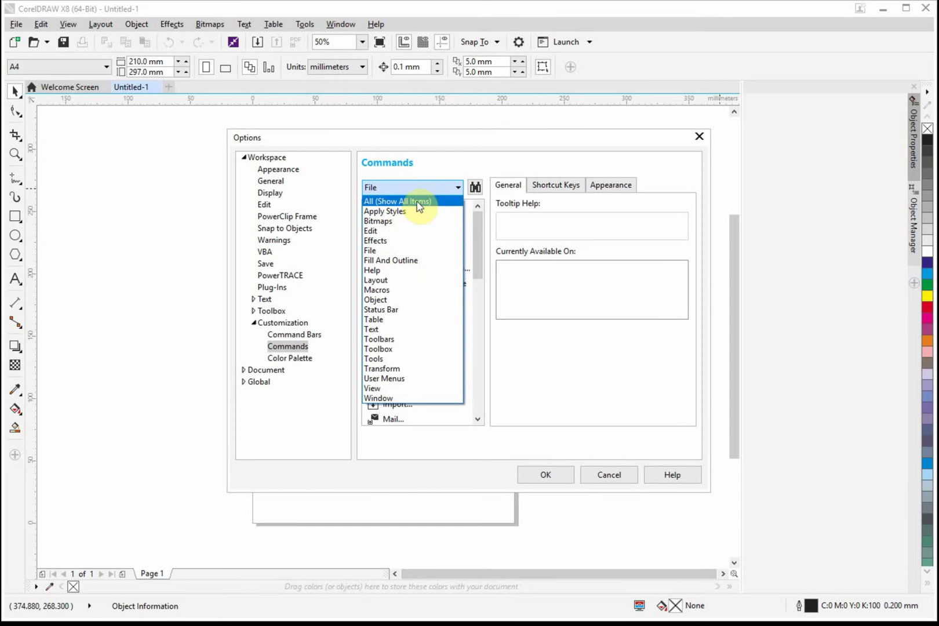
pyautogui.click(458, 189)
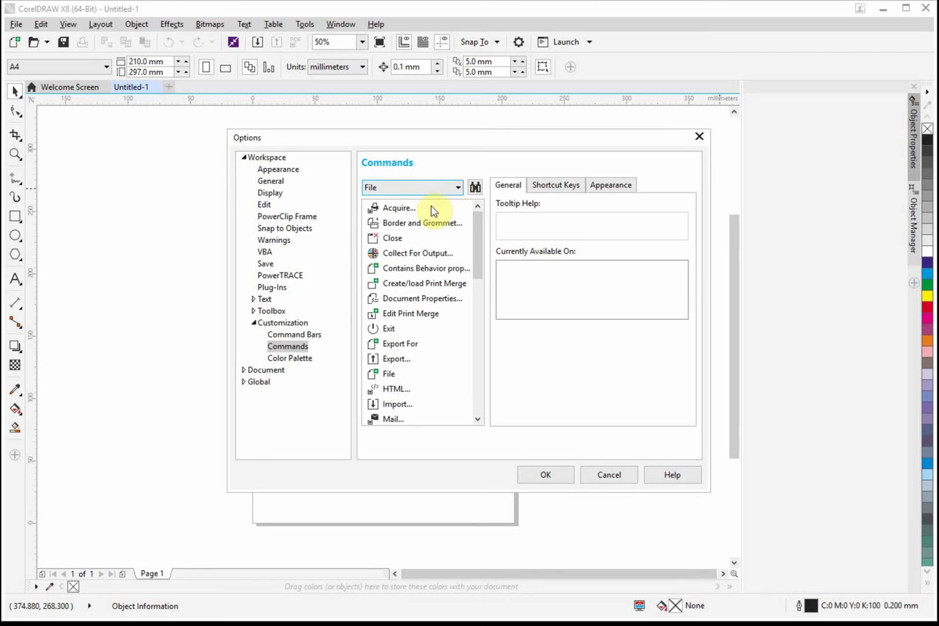
pyautogui.click(454, 189)
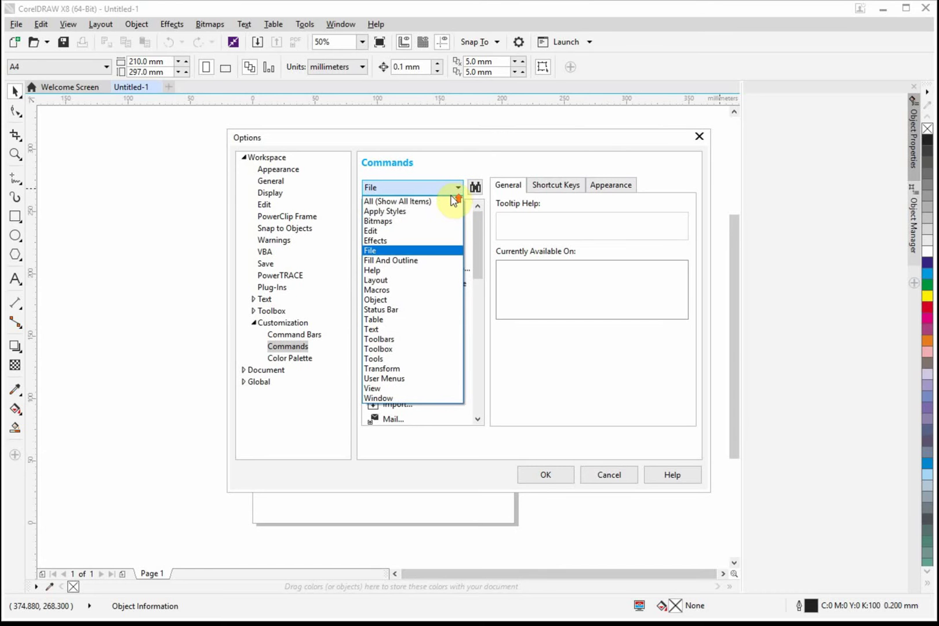
pyautogui.click(388, 201)
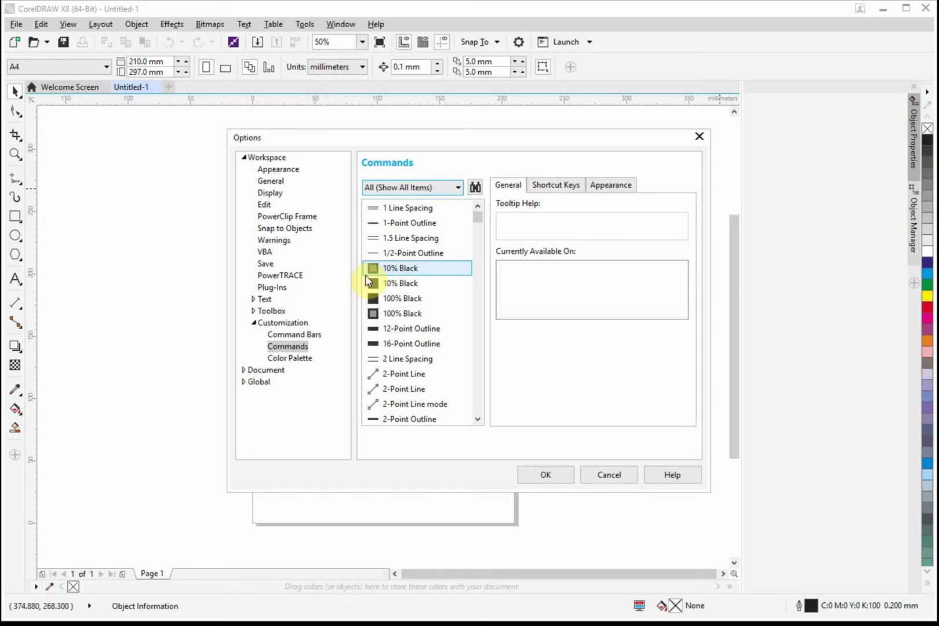
# - Find and select Center to Page Vertically in the commands list
pyautogui.click(410, 269)
pyautogui.click(410, 267)
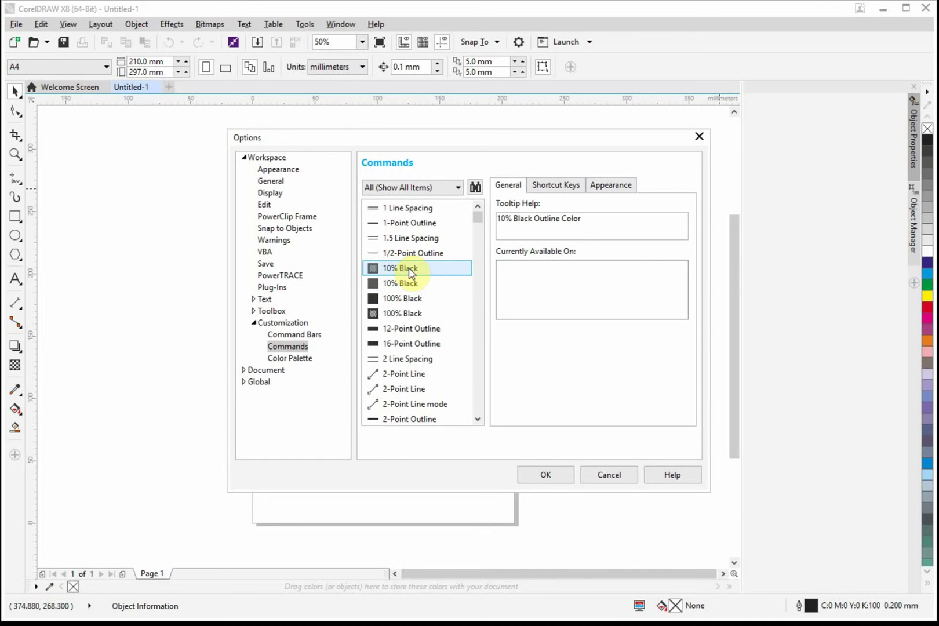
pyautogui.press('c')
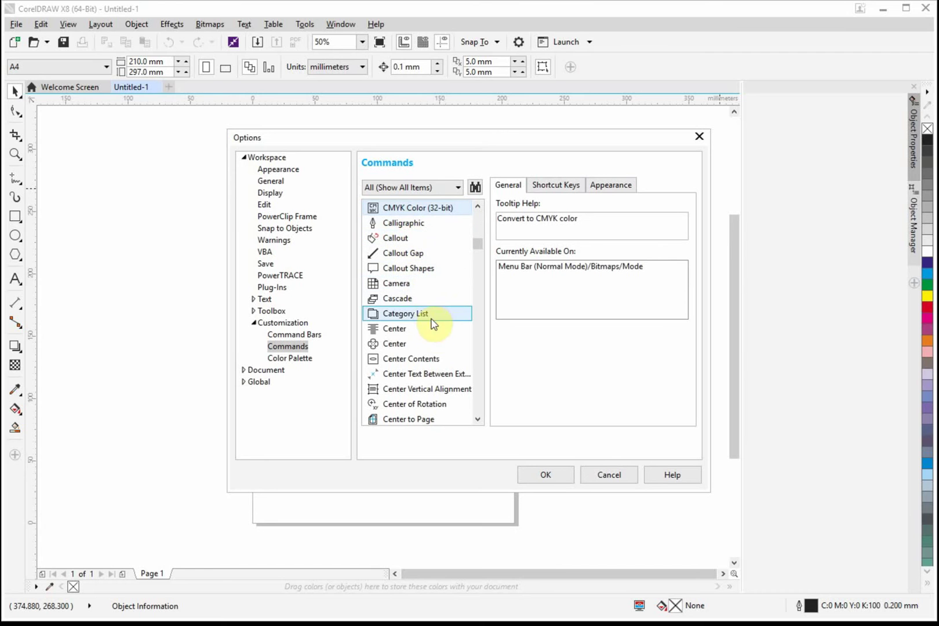
pyautogui.scroll(-1, 434, 342)
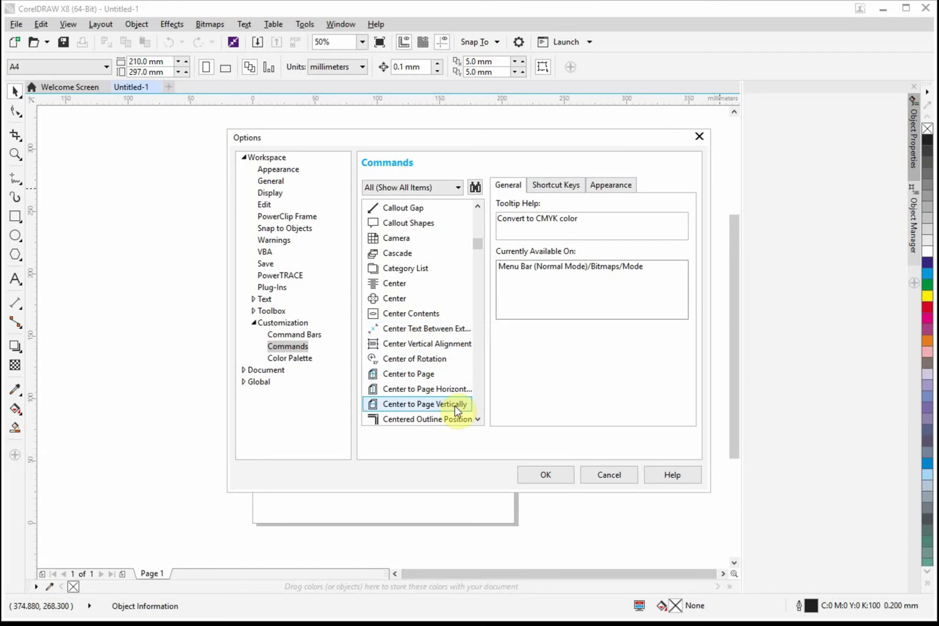
pyautogui.click(477, 419)
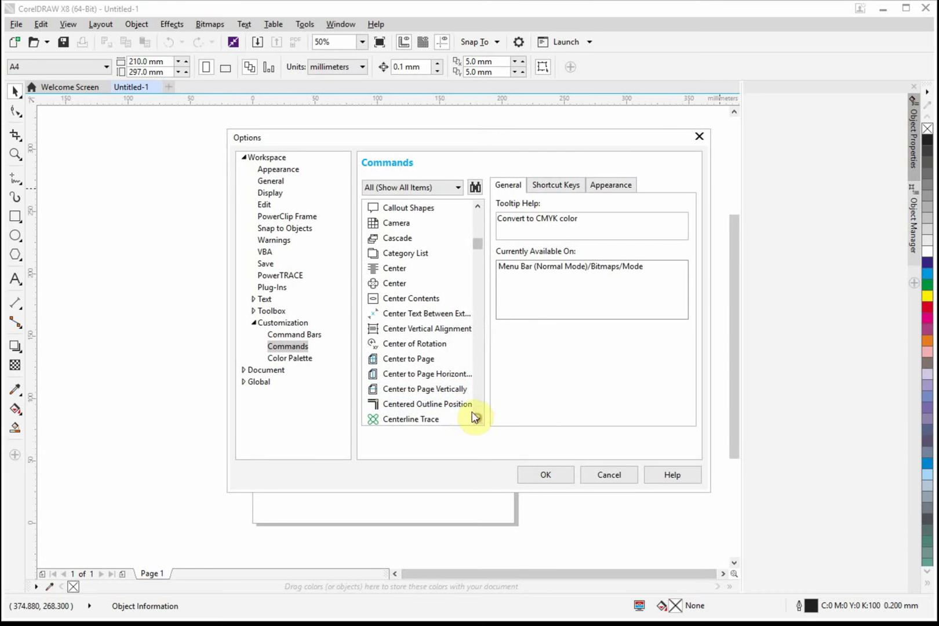
pyautogui.click(376, 393)
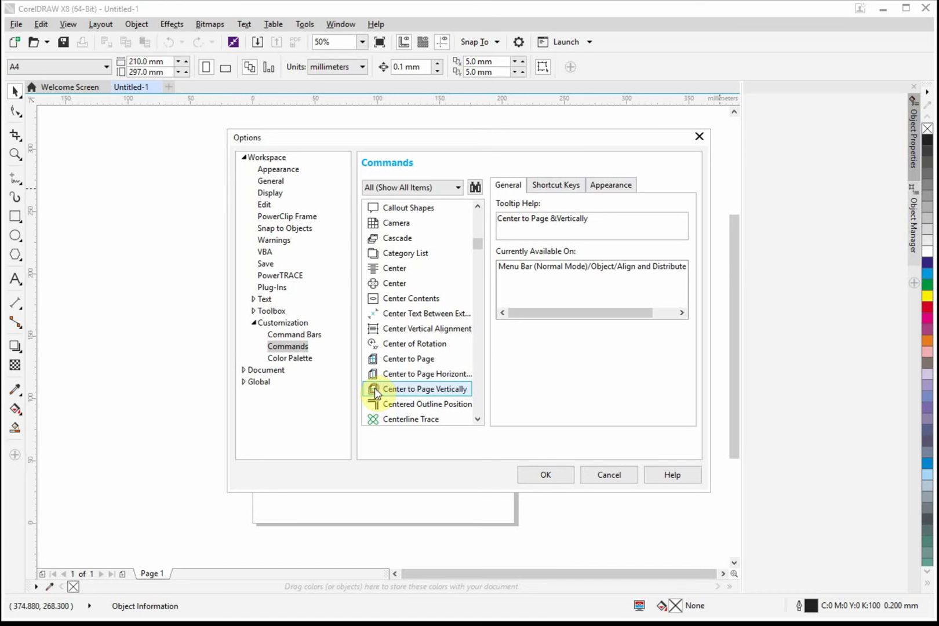
# - Place a Center to Page Vertically button on the standard toolbar after Launch
pyautogui.moveTo(376, 393)
pyautogui.mouseDown()
pyautogui.moveTo(415, 337)
pyautogui.moveTo(454, 211)
pyautogui.moveTo(515, 75)
pyautogui.moveTo(553, 43)
pyautogui.moveTo(604, 44)
pyautogui.mouseUp()
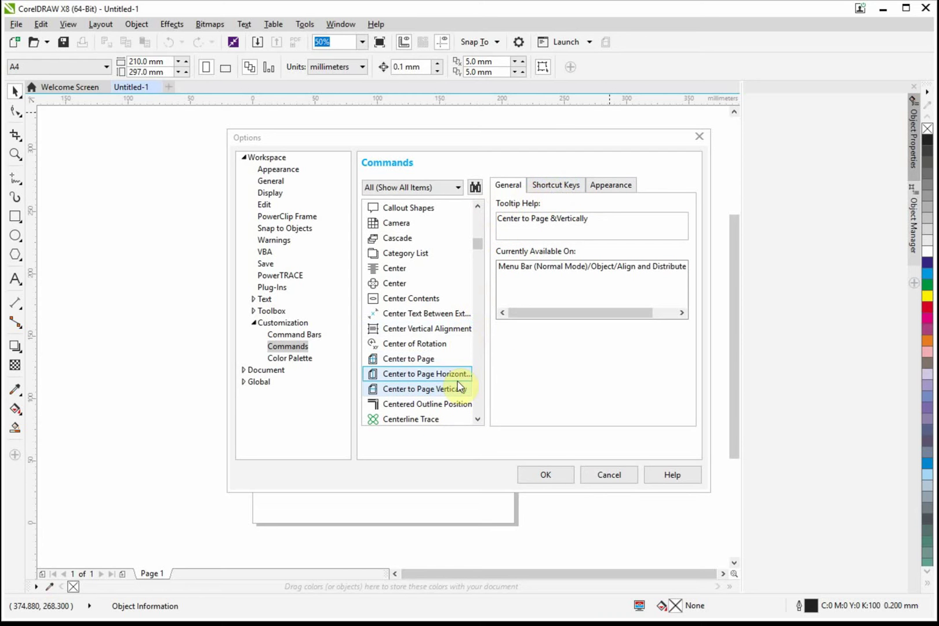
# - Assign shortcut key V to Center to Page Vertically and apply with OK
pyautogui.click(550, 185)
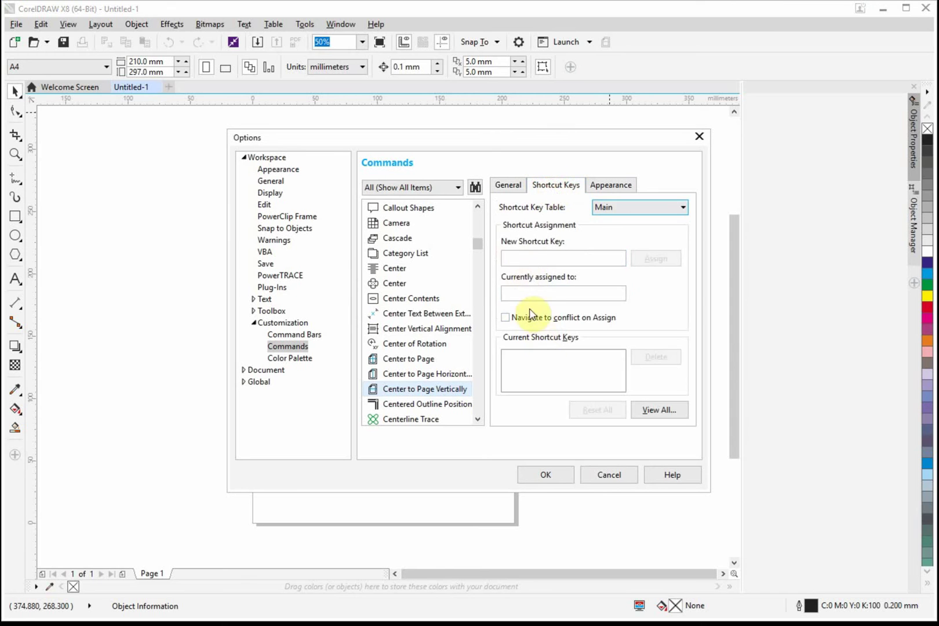
pyautogui.click(519, 259)
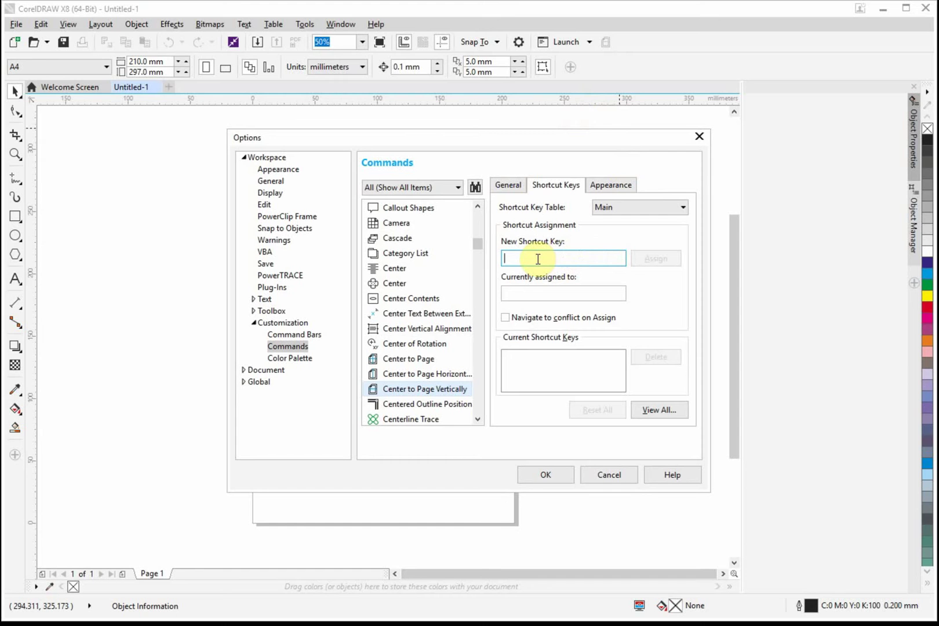
pyautogui.press('v')
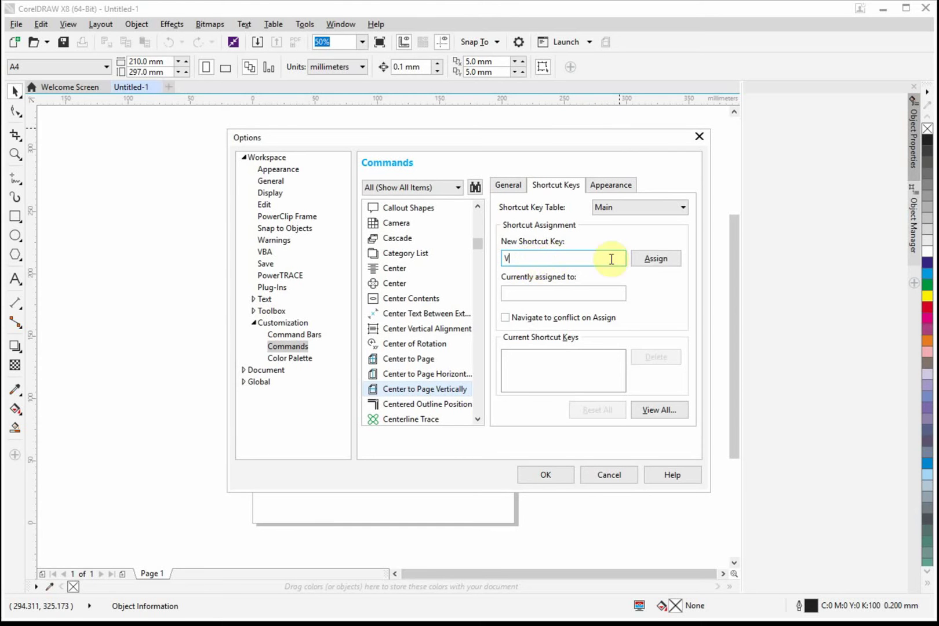
pyautogui.click(666, 267)
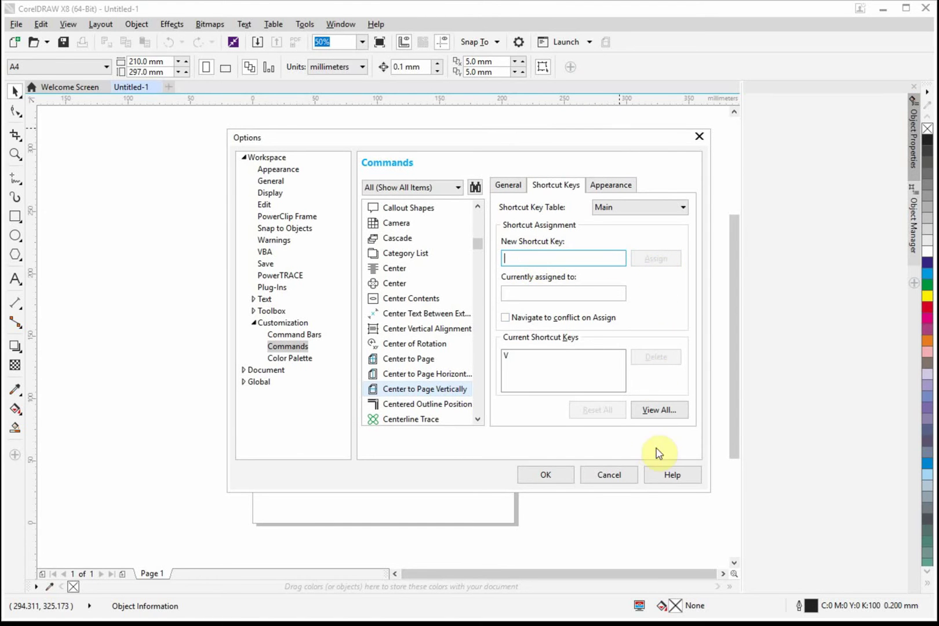
pyautogui.click(547, 476)
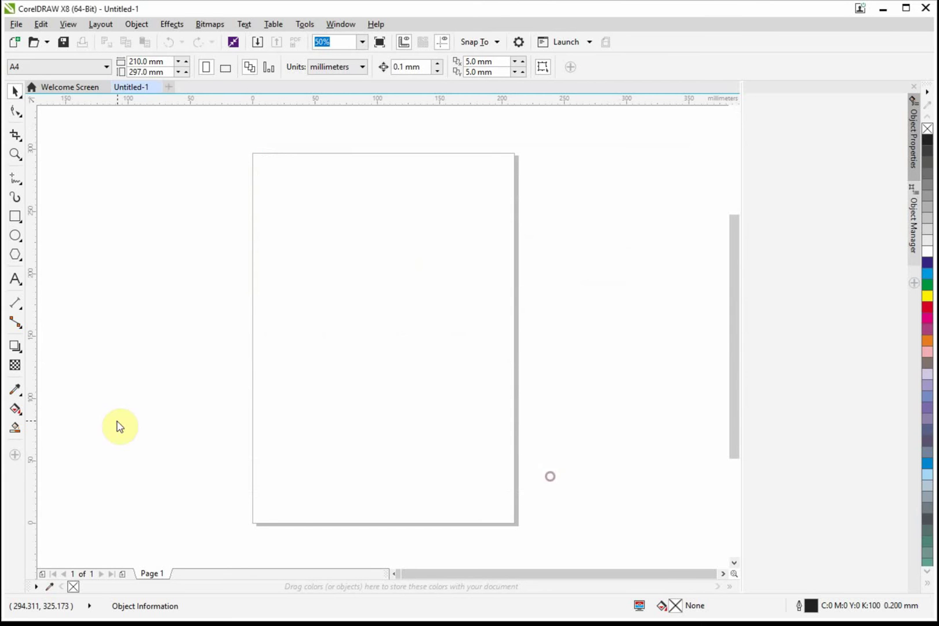
# - Draw a rectangle near the page's top-left and return to the Pick tool
pyautogui.click(16, 218)
pyautogui.moveTo(230, 180); pyautogui.dragTo(413, 263)
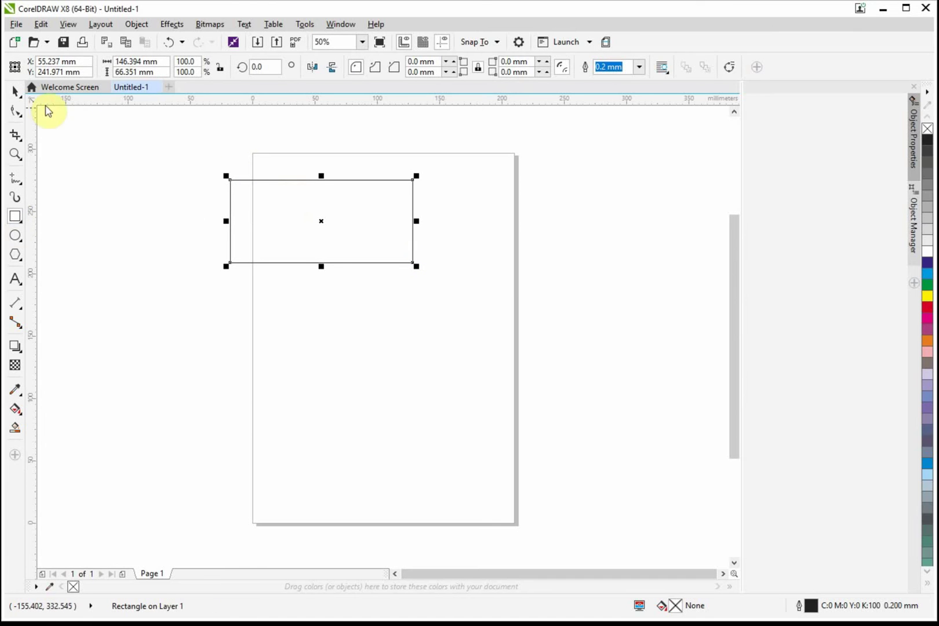
pyautogui.click(16, 91)
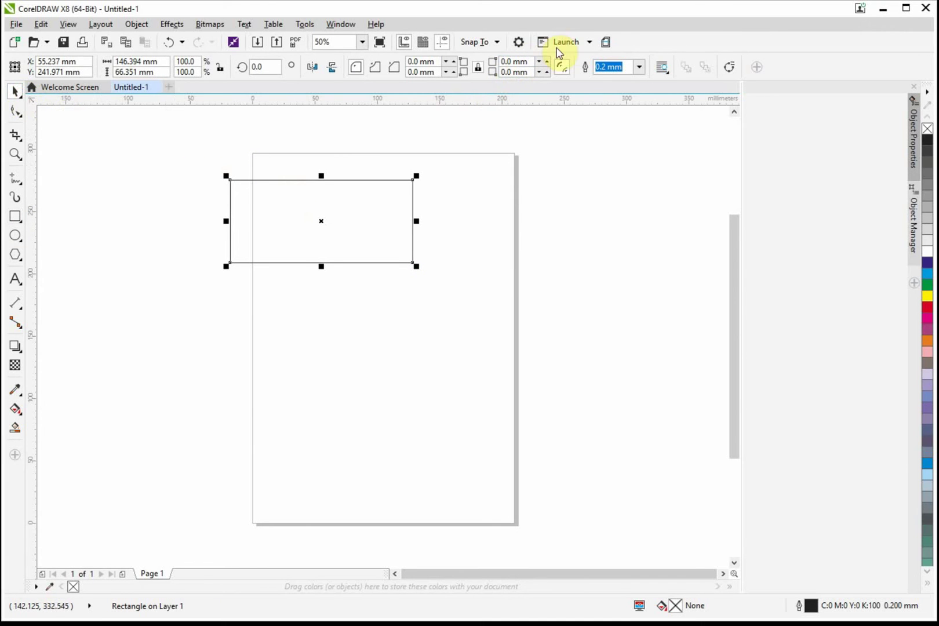
# - Centre the rectangle vertically via the new button, move it up-right, re-centre it by shortcut
pyautogui.click(606, 42)
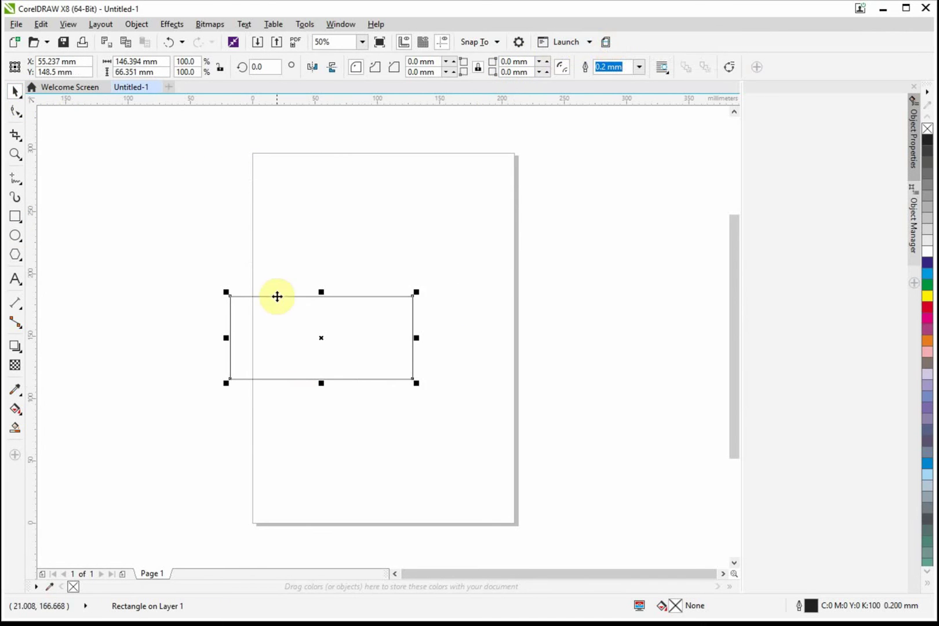
pyautogui.moveTo(331, 347); pyautogui.dragTo(568, 191)
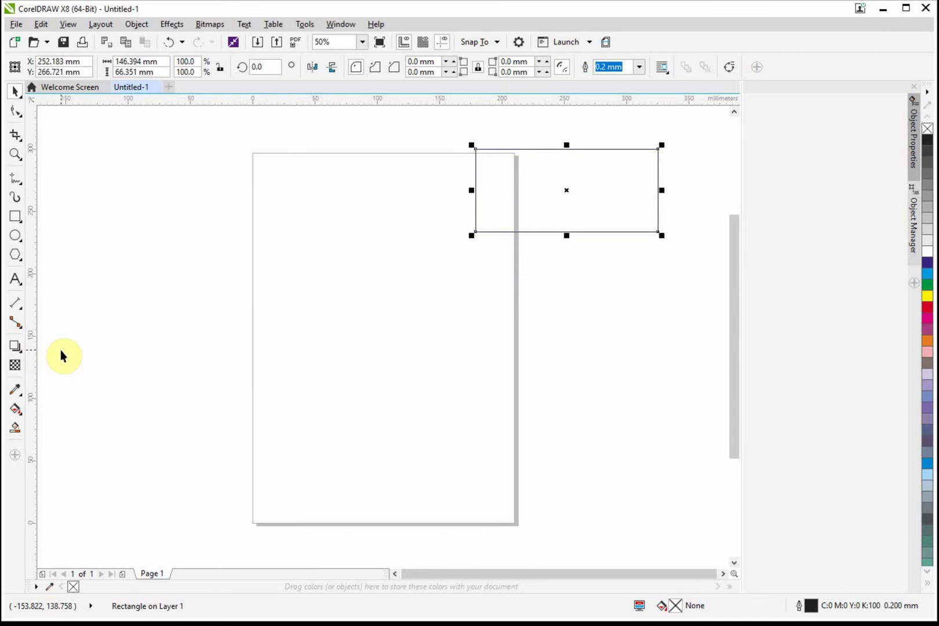
pyautogui.press('e')
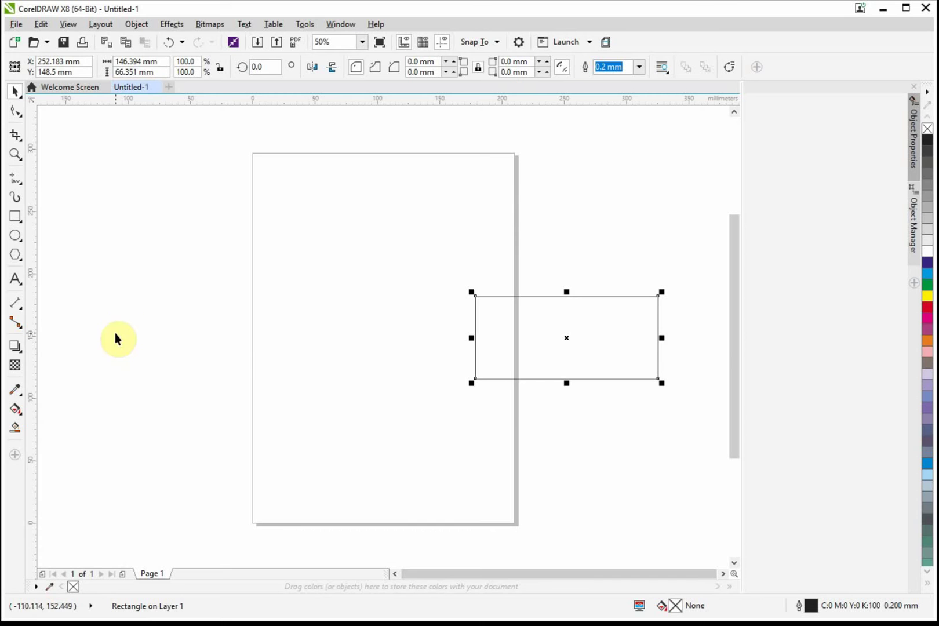
pyautogui.click(495, 133)
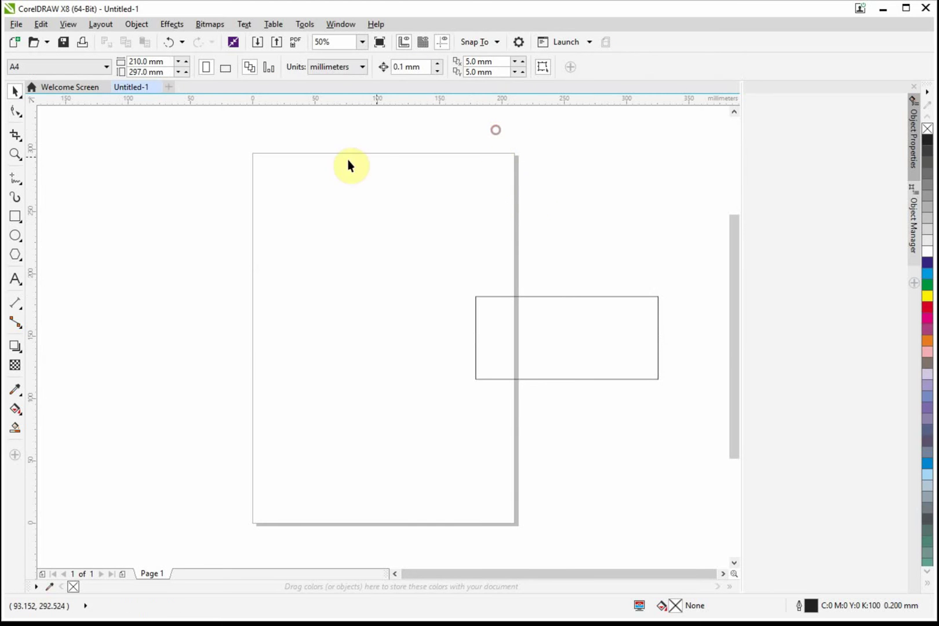
# - Start adding another command via Customize > Standard Toolbar > Add New Command
pyautogui.rightClick(638, 46)
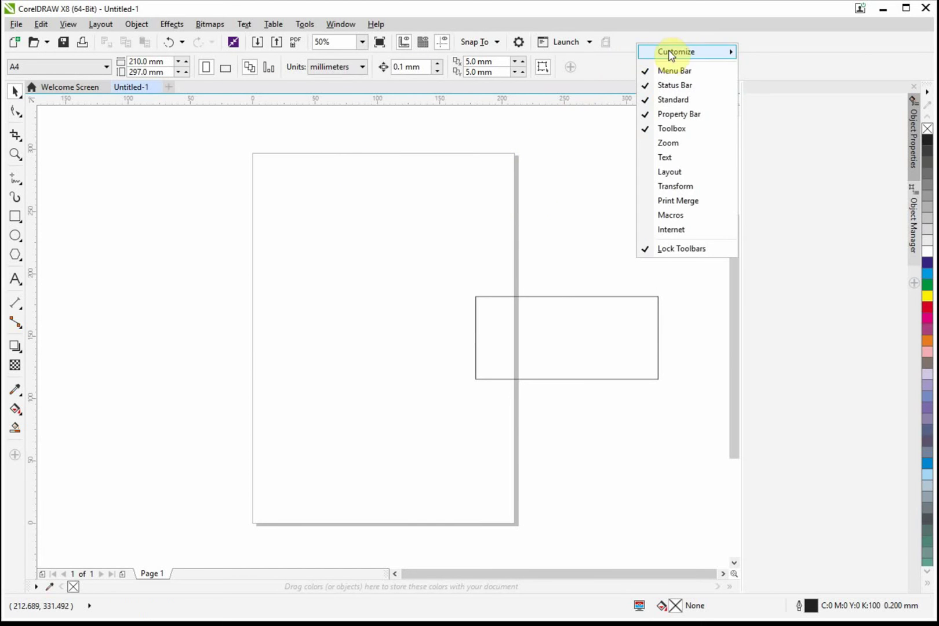
pyautogui.moveTo(671, 57)
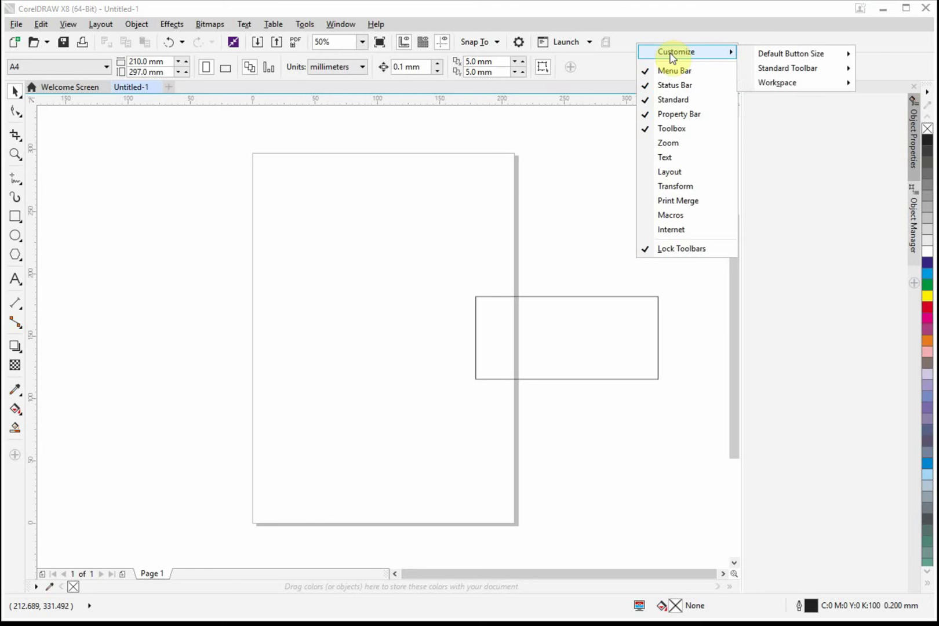
pyautogui.moveTo(769, 69)
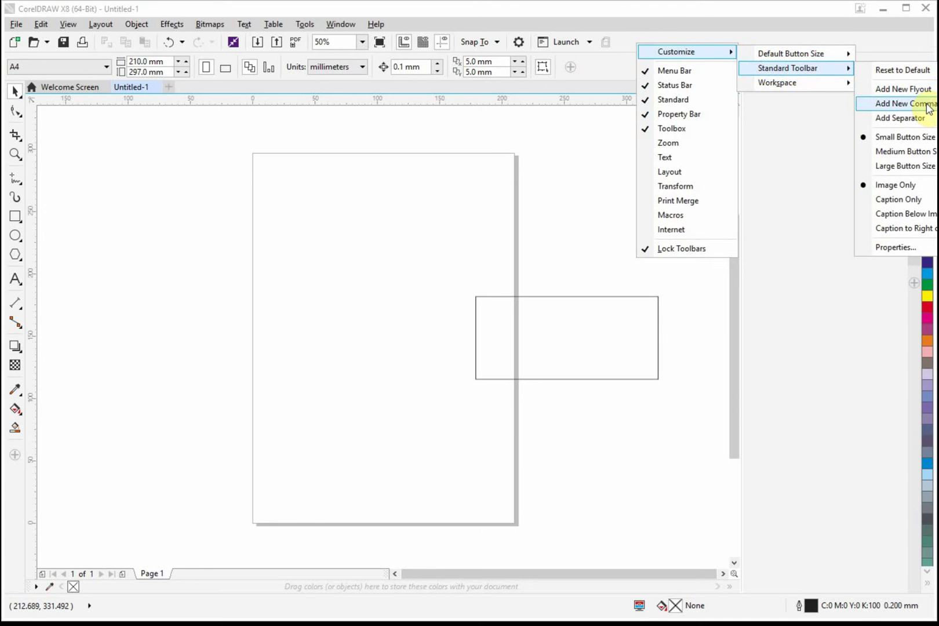
pyautogui.click(905, 103)
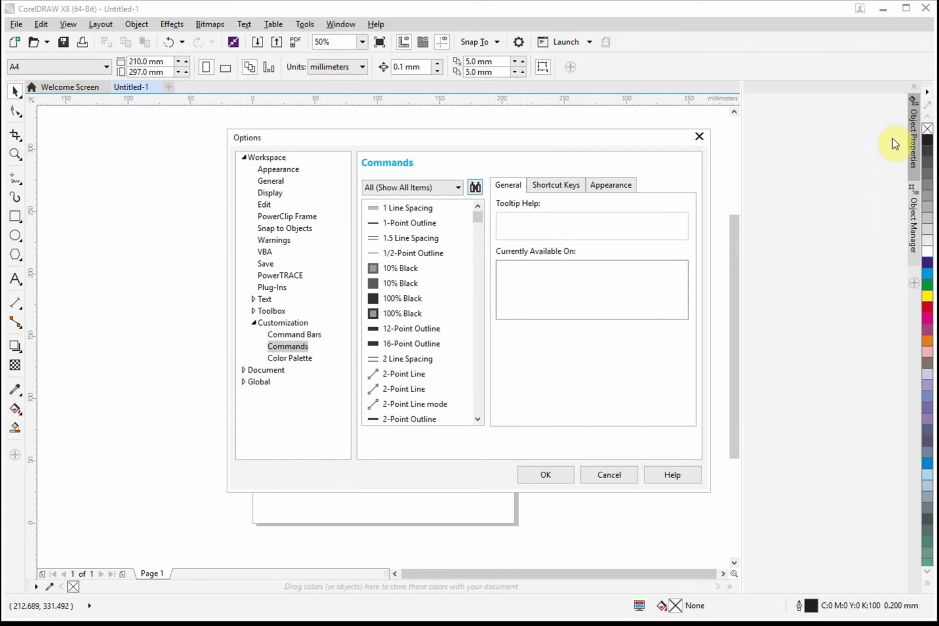
# - Show all command categories and scroll the list to Center to Page Horizontally
pyautogui.click(458, 188)
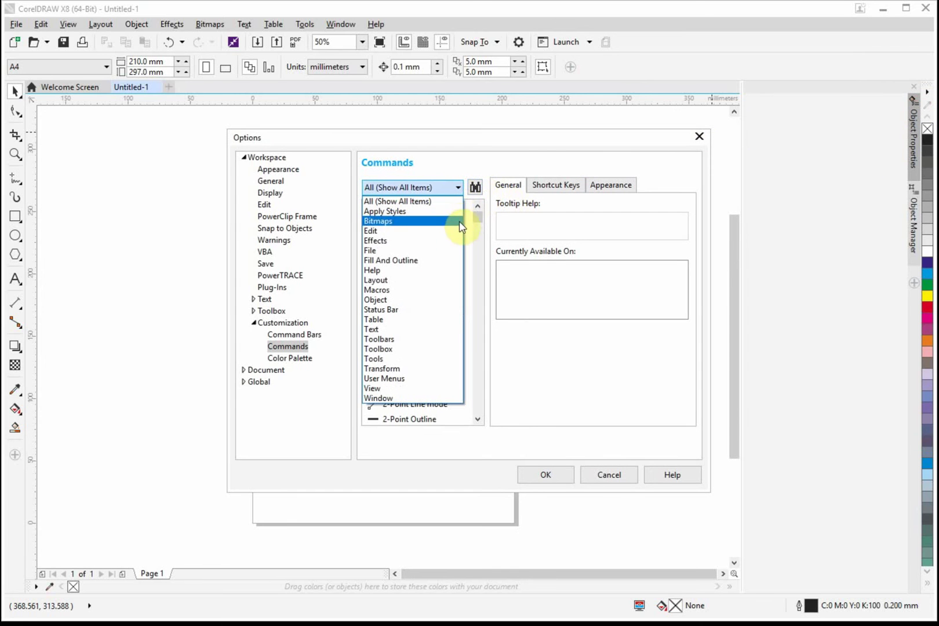
pyautogui.click(395, 202)
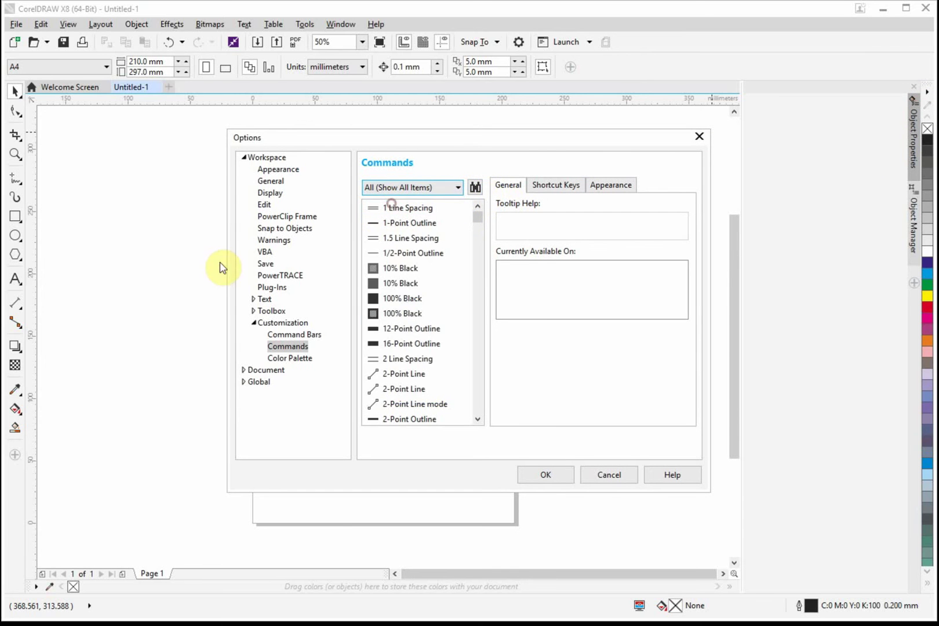
pyautogui.click(423, 238)
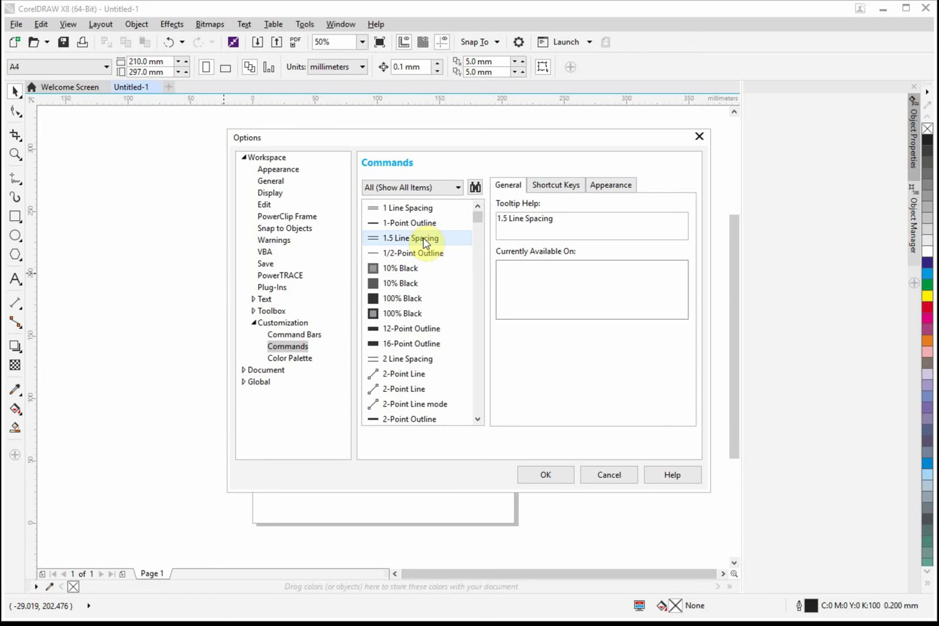
pyautogui.press('c')
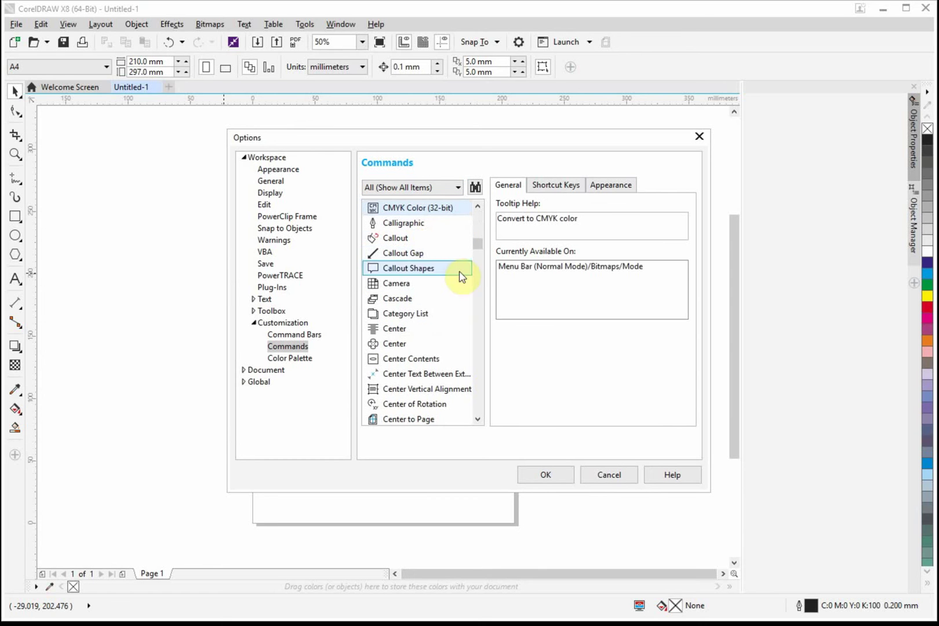
pyautogui.click(478, 419)
pyautogui.click(478, 420)
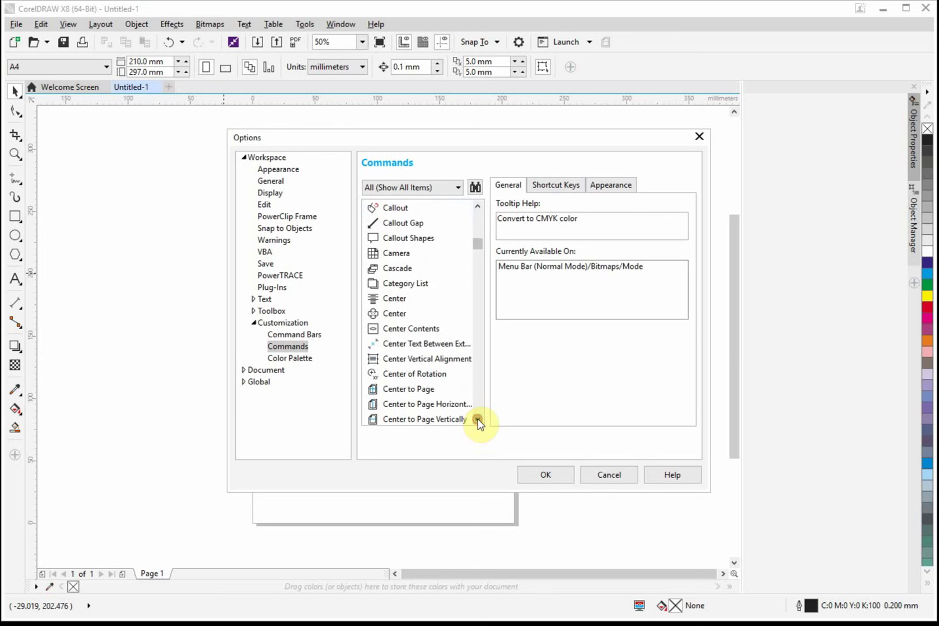
pyautogui.click(478, 419)
pyautogui.click(477, 420)
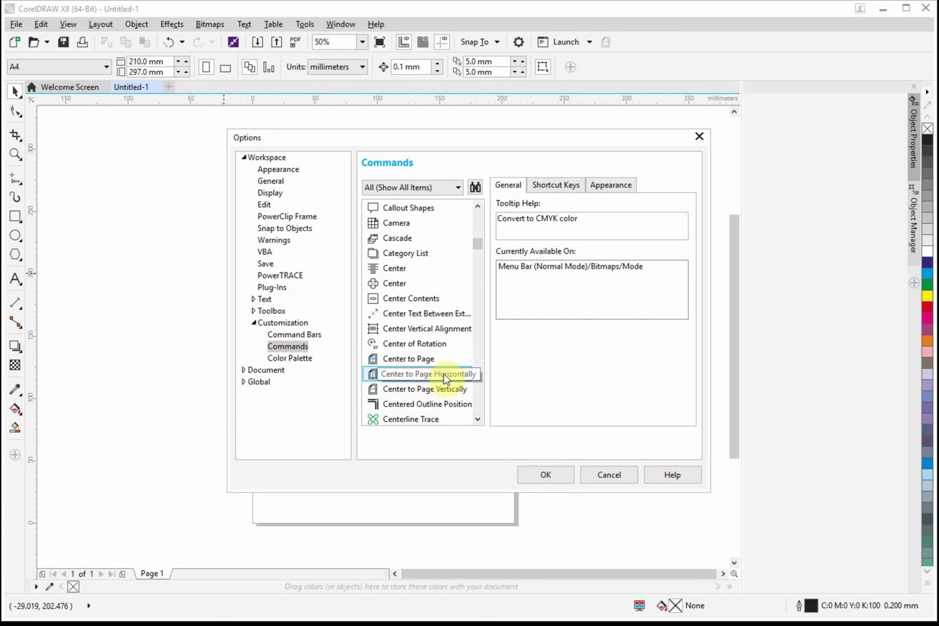
# - Add Center to Page Horizontally to the standard toolbar and assign it shortcut H
pyautogui.moveTo(378, 377); pyautogui.dragTo(625, 45)
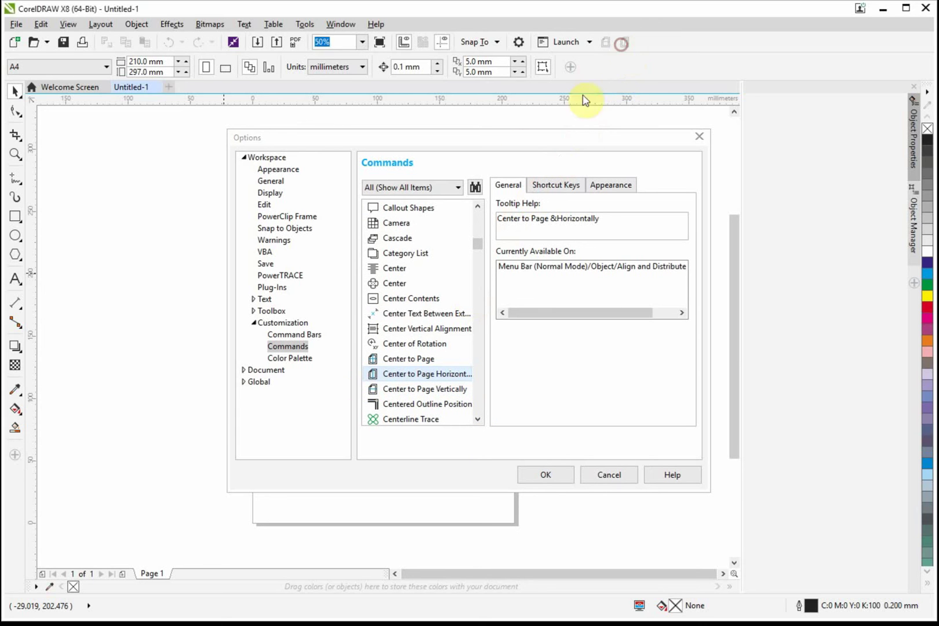
pyautogui.click(551, 185)
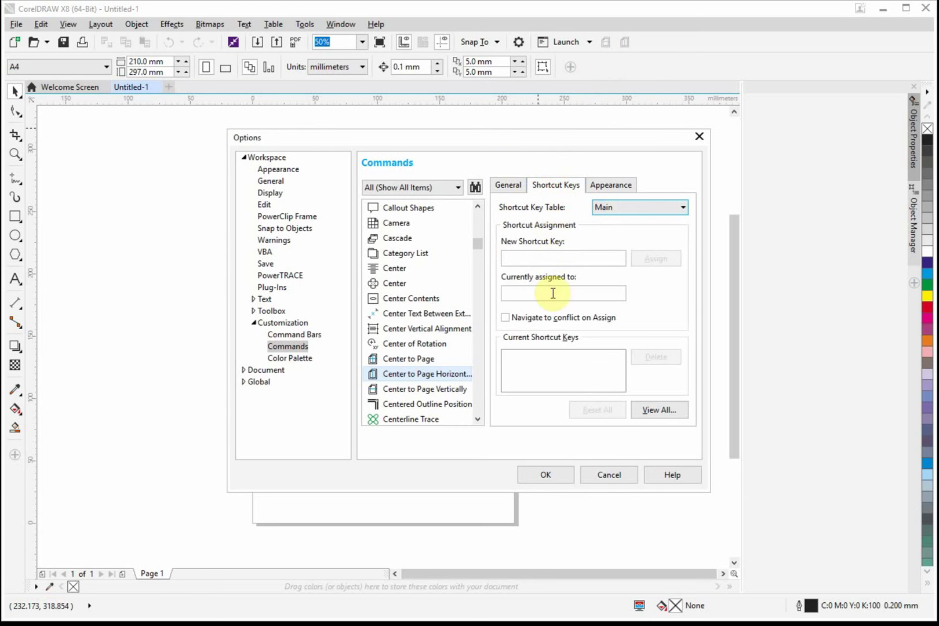
pyautogui.click(527, 258)
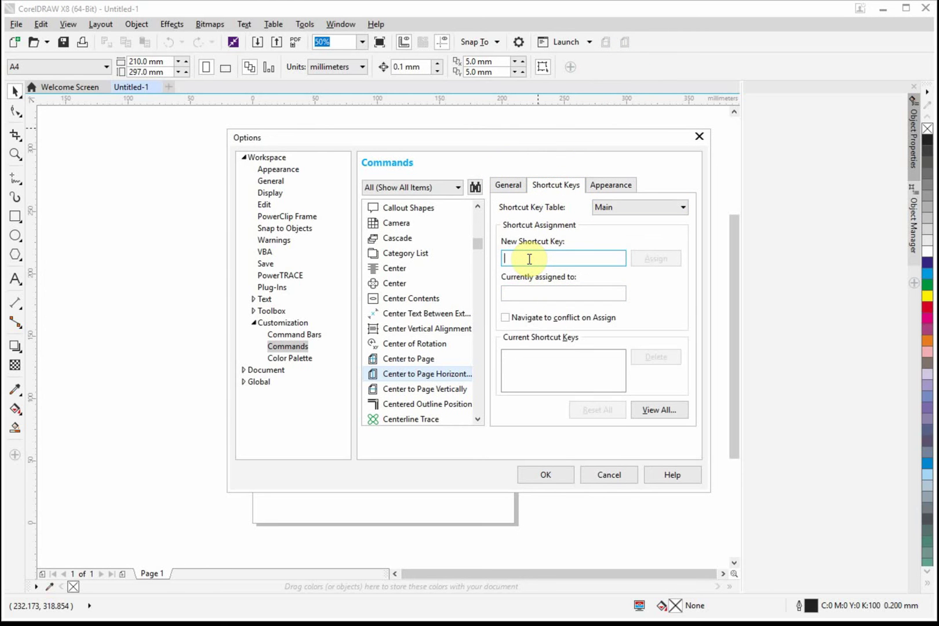
pyautogui.press('h')
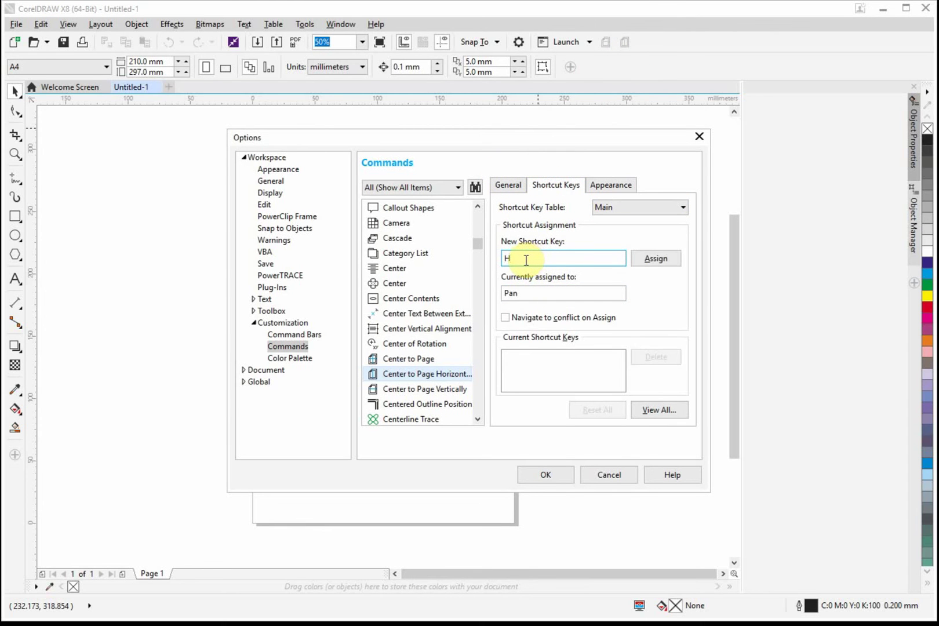
pyautogui.click(671, 260)
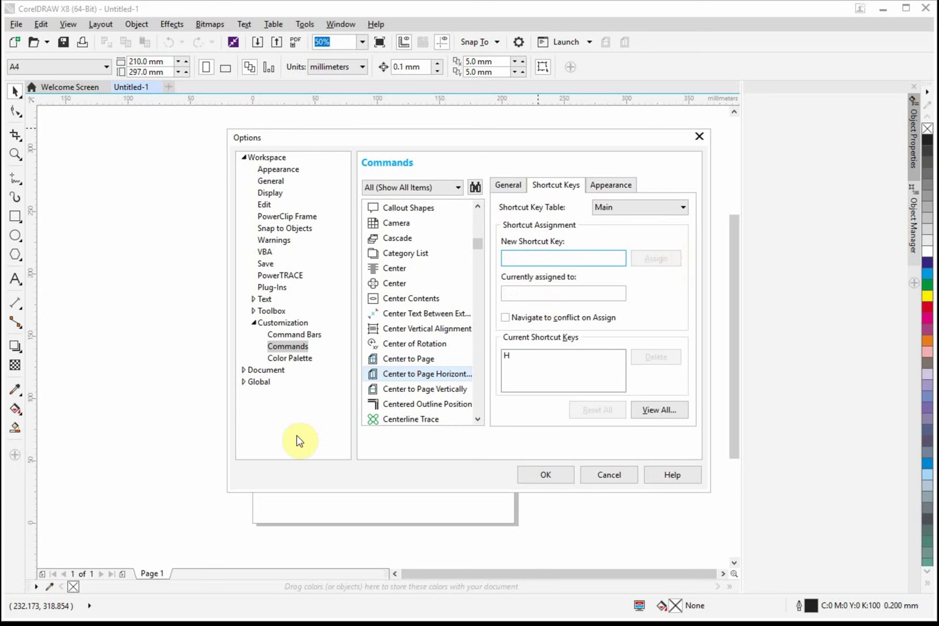
# - Close the options, select the rectangle and centre it horizontally with the shortcut
pyautogui.click(547, 480)
pyautogui.click(579, 297)
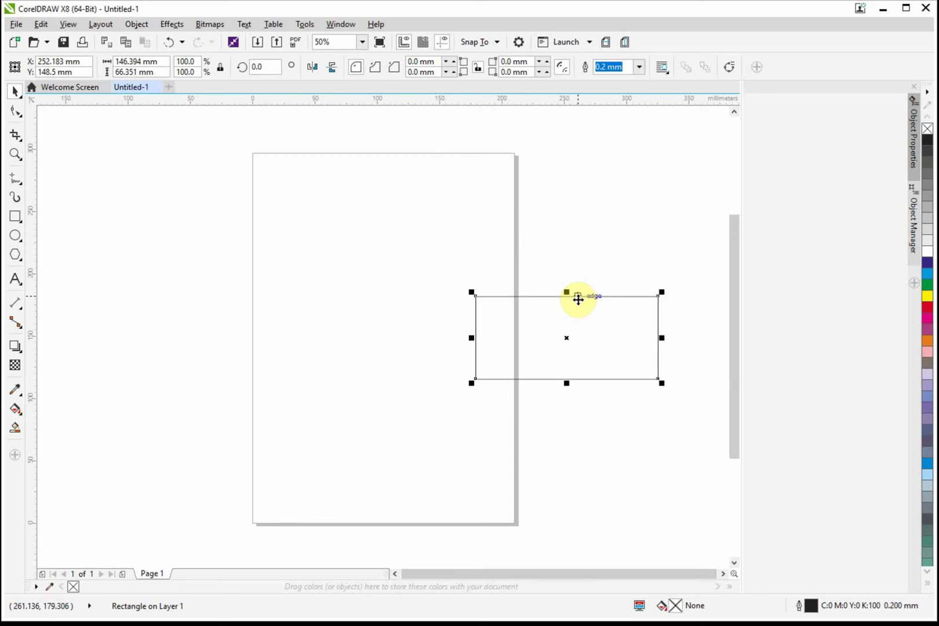
pyautogui.press('p')
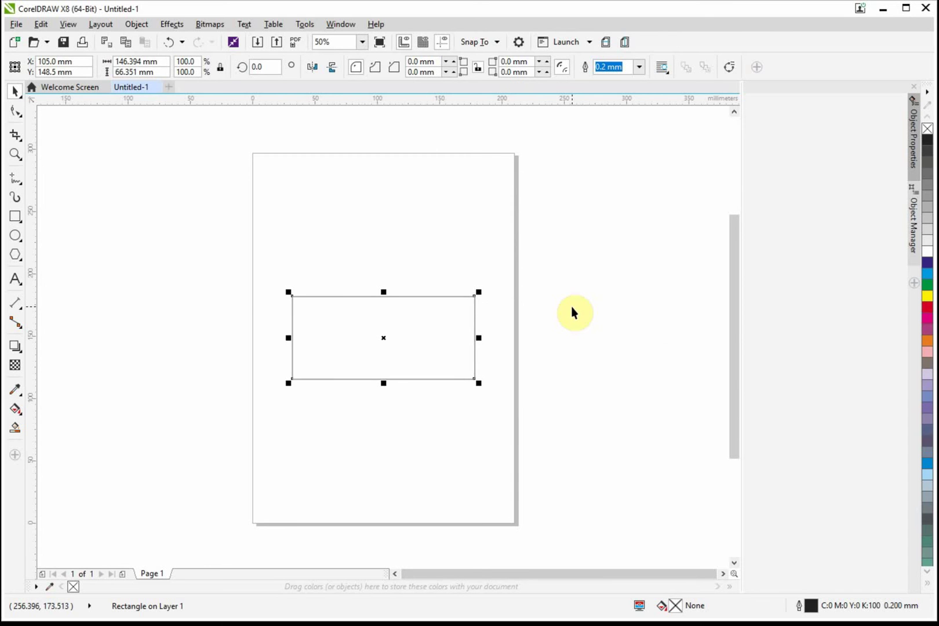
# - Move the rectangle, re-centre it horizontally via the toolbar button, then centre it vertically
pyautogui.moveTo(450, 295); pyautogui.dragTo(631, 173)
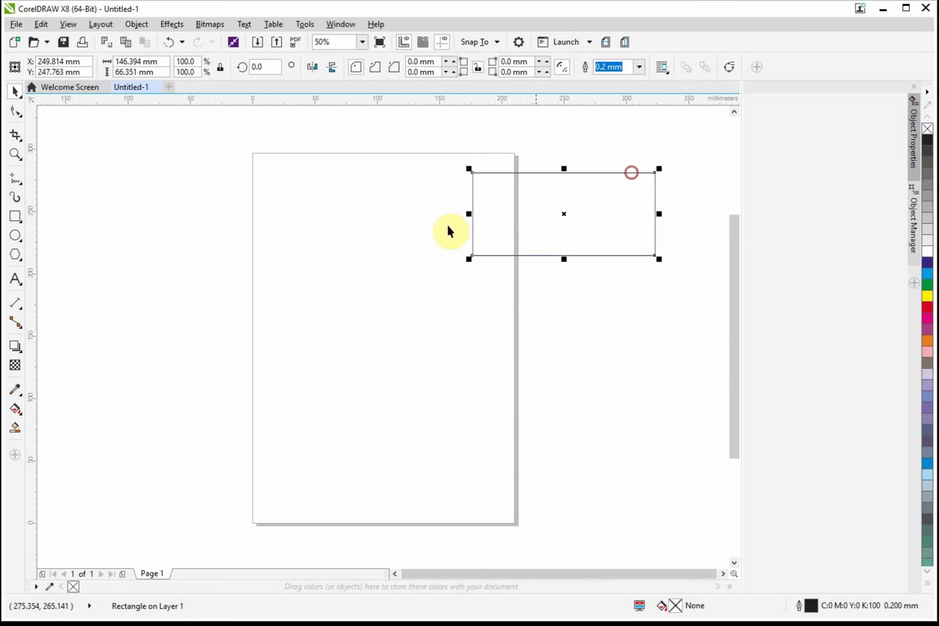
pyautogui.click(625, 42)
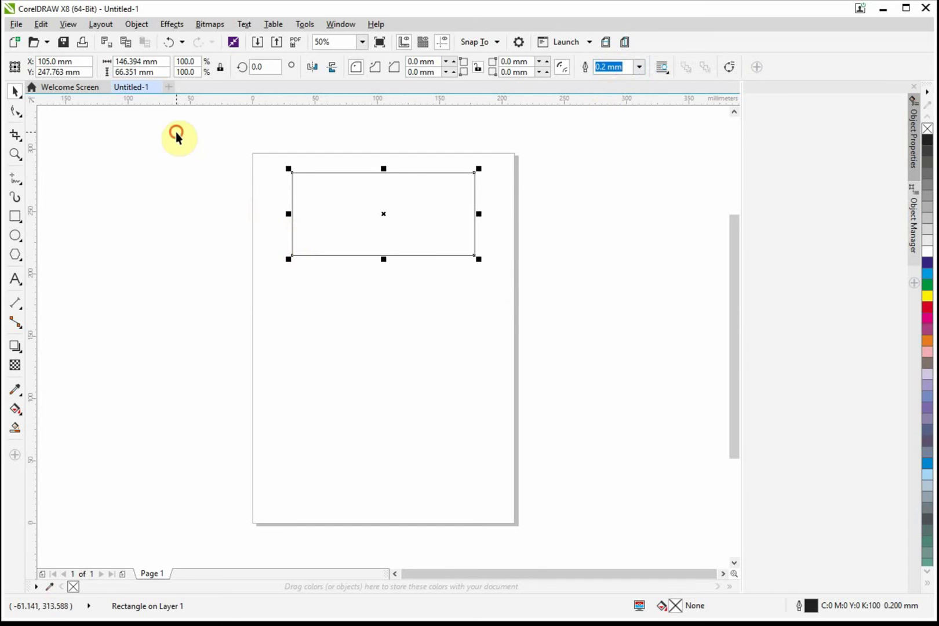
pyautogui.moveTo(176, 132); pyautogui.dragTo(587, 331)
pyautogui.press('c')
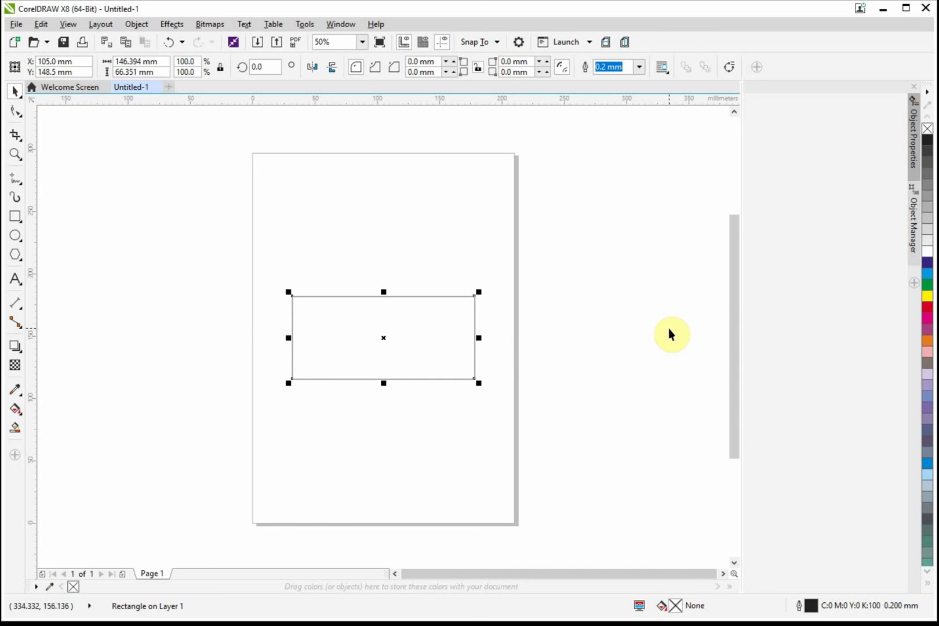